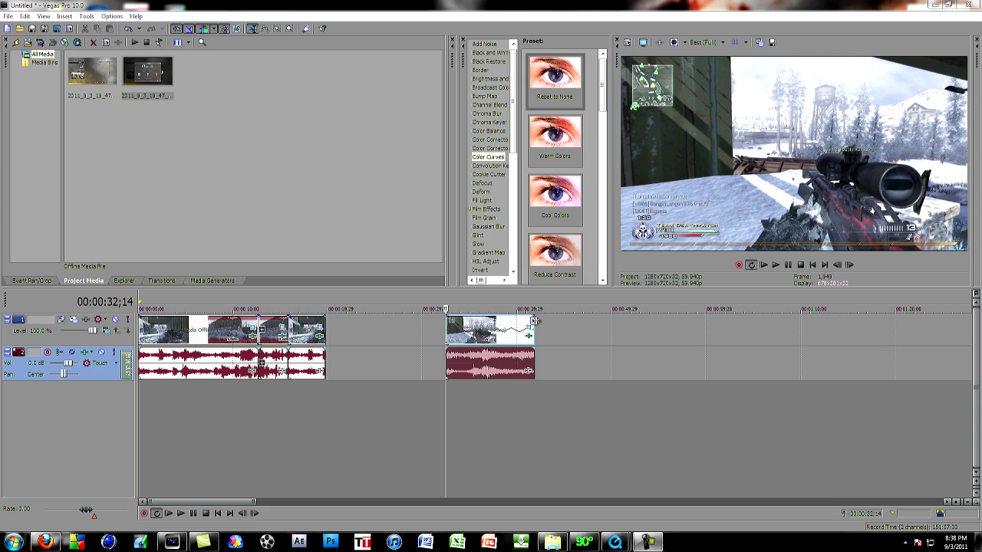
Step: Trim the second clip's video and audio to a short segment by dragging its right edge left
drag(535, 321, 472, 323)
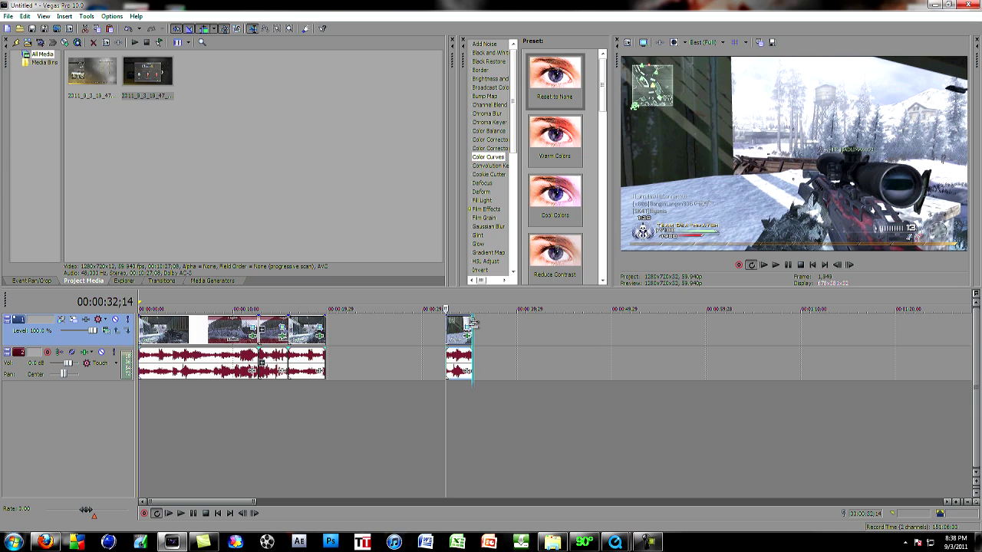
Step: Ctrl-drag the second clip's end until its video and audio reach the longer slow-motion length
drag(472, 323, 539, 324)
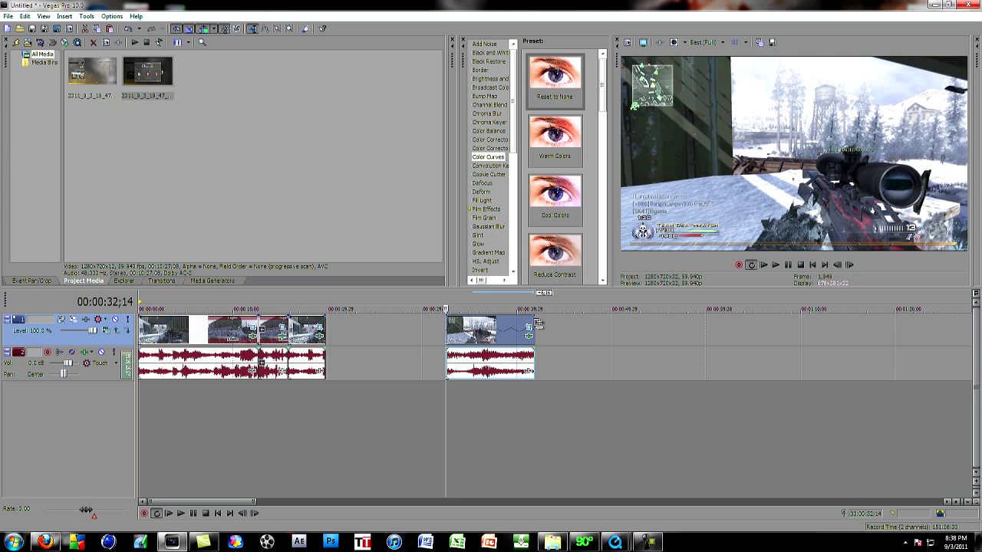
mouse_move(538, 324)
mouse_down()
mouse_move(460, 327)
mouse_move(509, 328)
mouse_up()
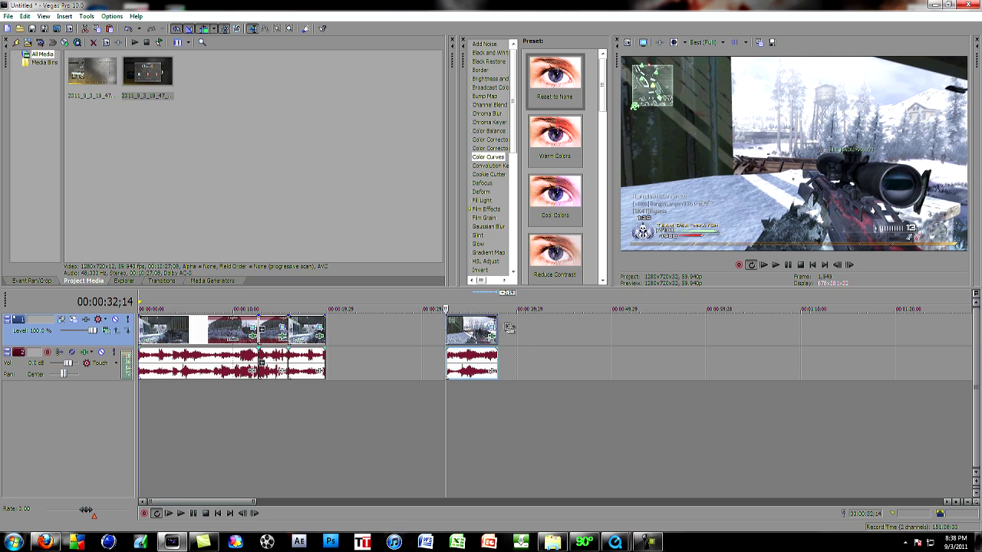
drag(508, 327, 549, 331)
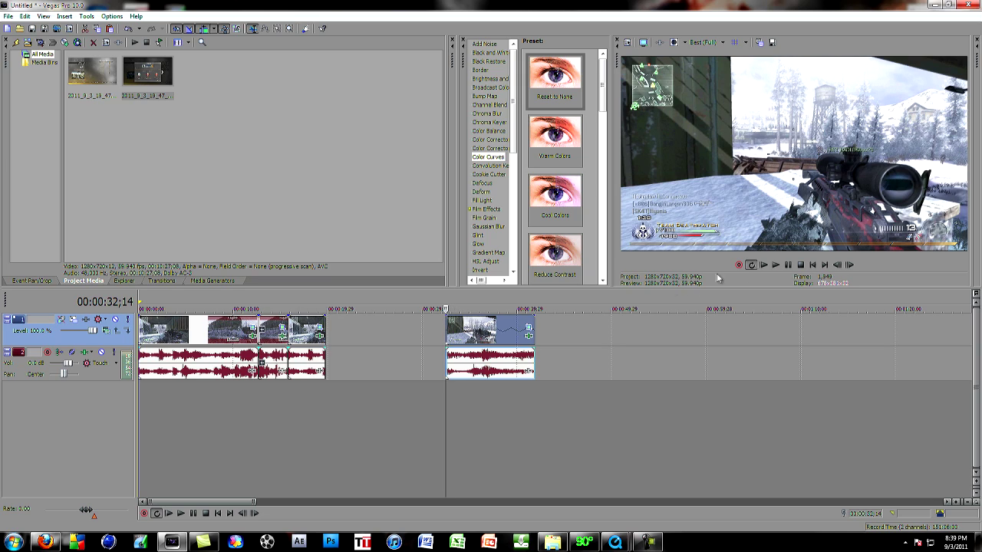
Step: Briefly play the stretched clip, then stop playback
click(776, 266)
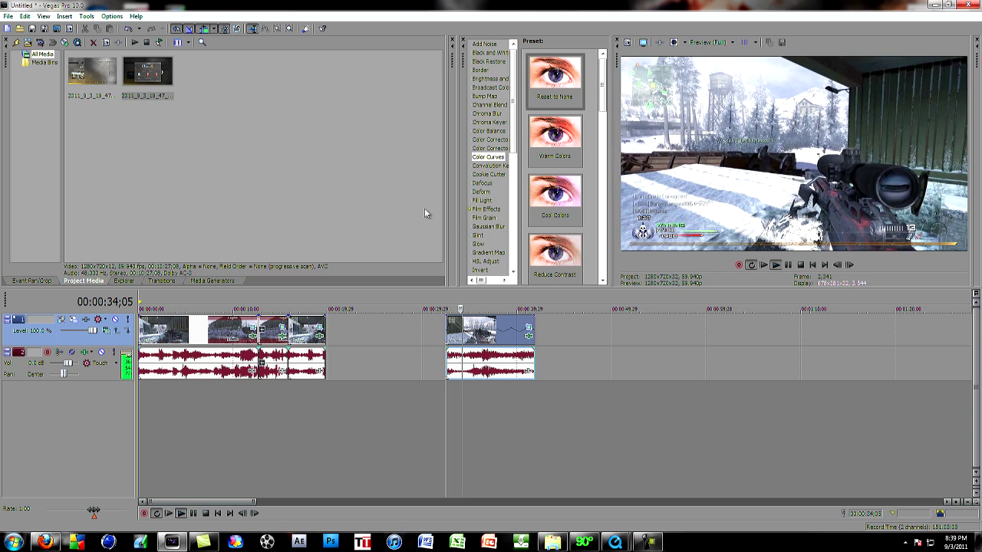
click(708, 44)
click(760, 99)
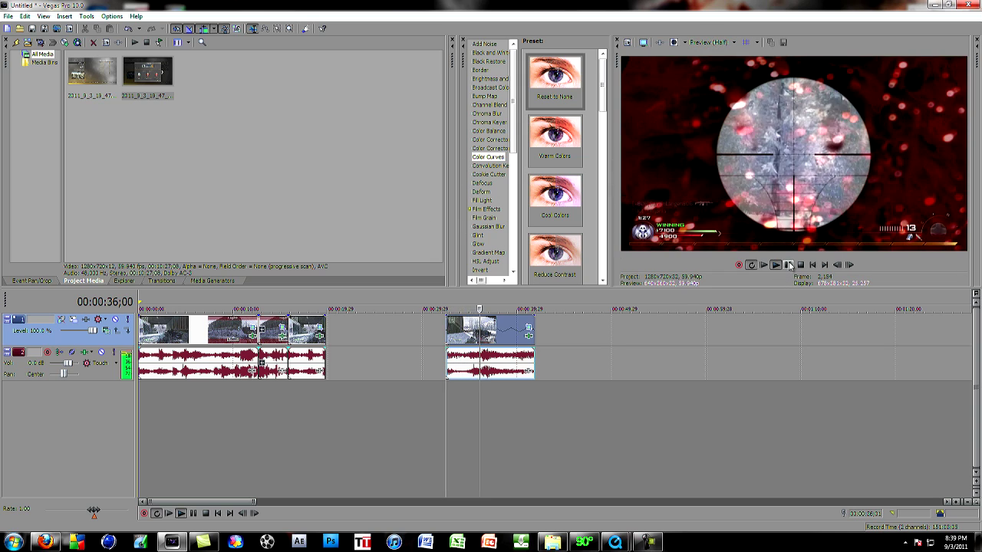
Step: Set preview quality to Preview at Quarter size and replay the slowed clip from its start
click(447, 326)
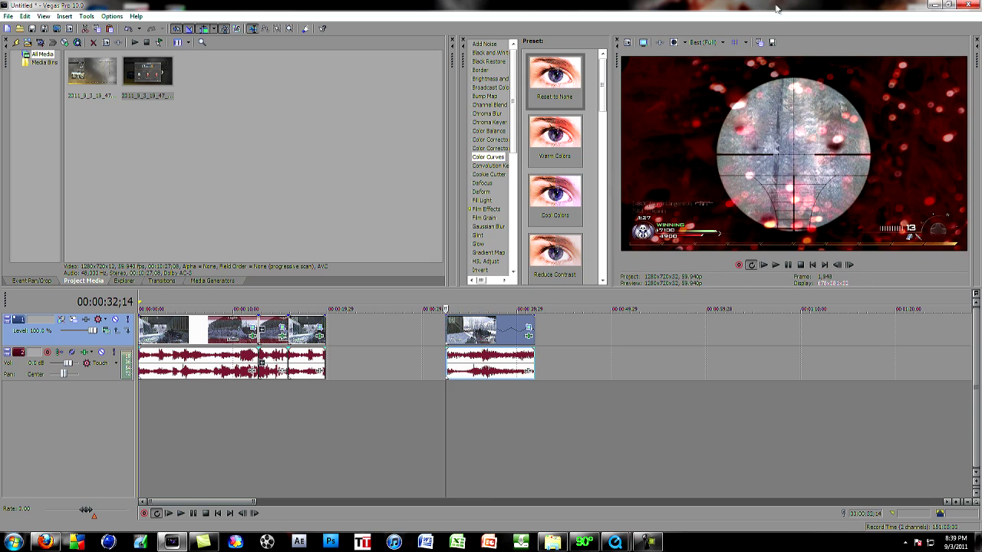
click(715, 43)
mouse_move(712, 65)
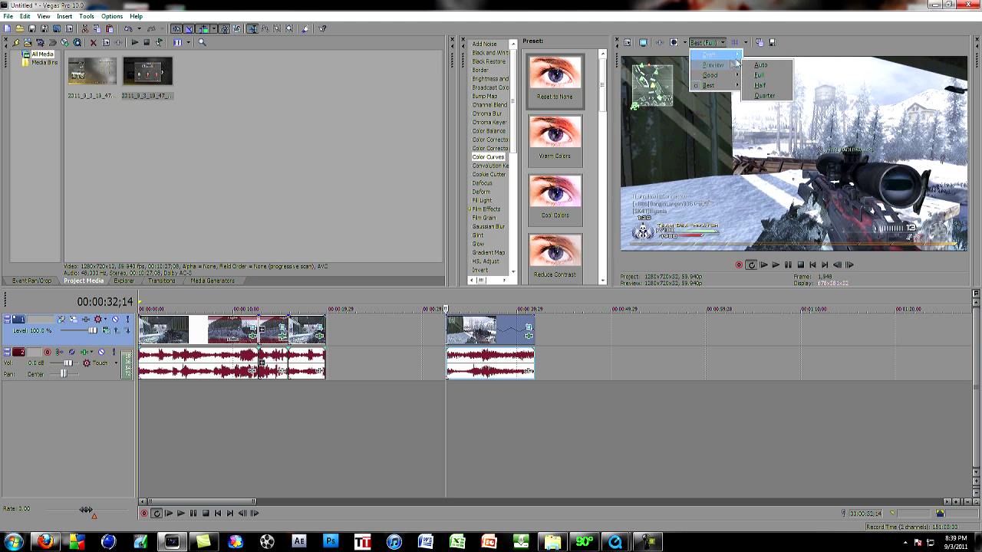
click(768, 96)
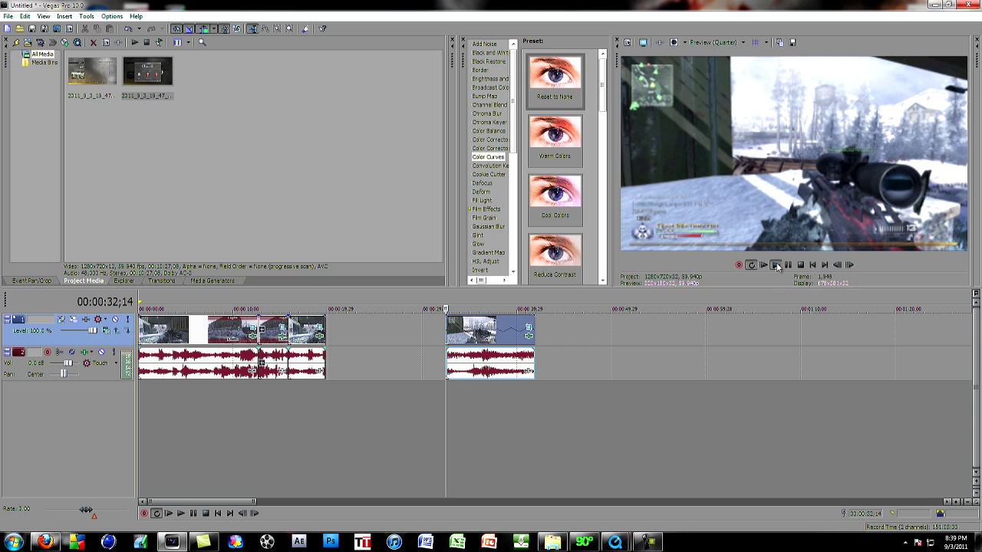
click(776, 265)
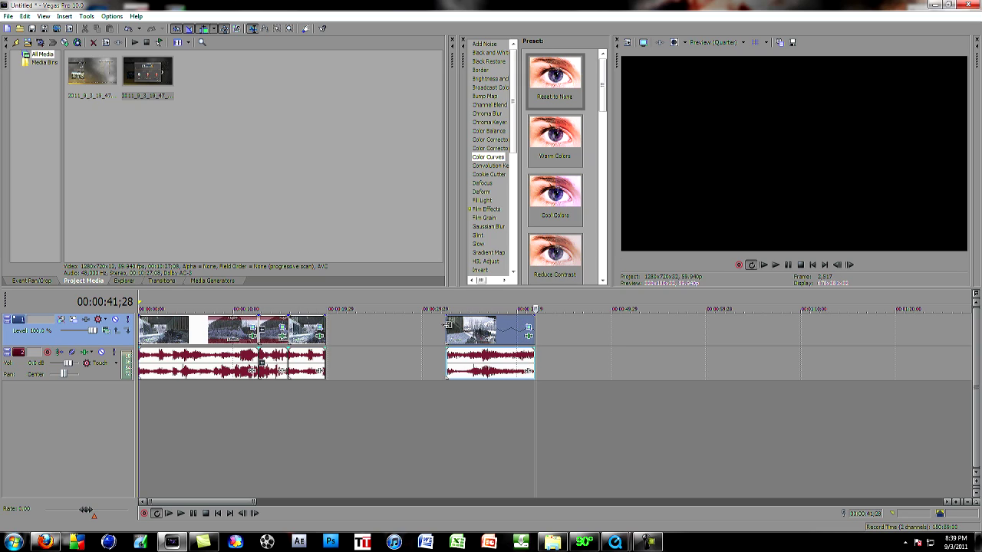
click(446, 326)
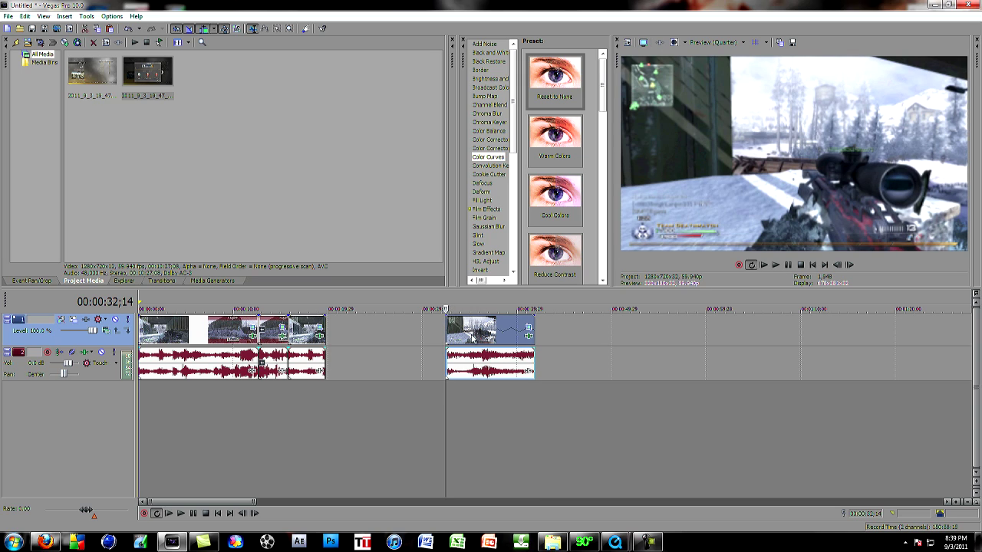
Step: Enable Lock to stretch in the stretched audio event's Properties, dropping its pitch to -24
click(487, 364)
right_click(486, 364)
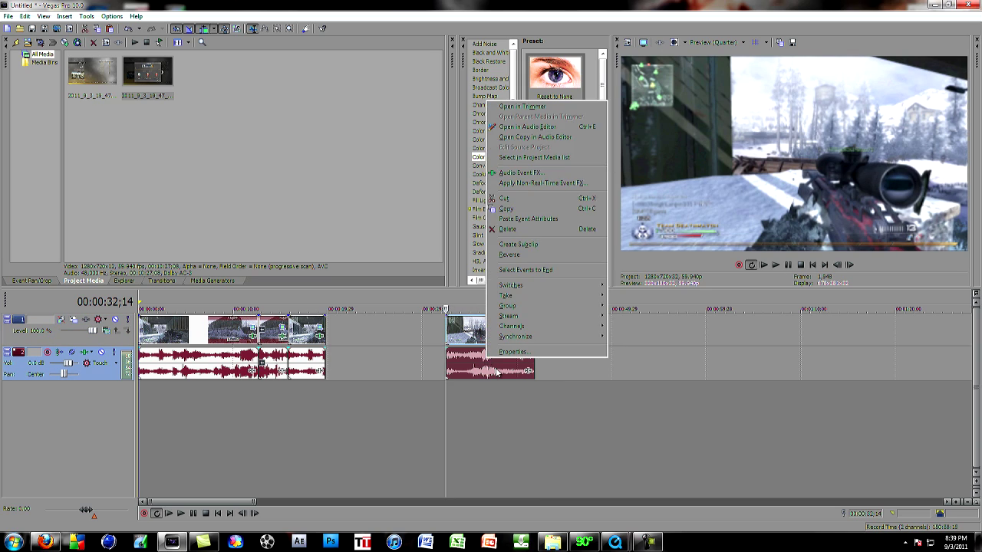
click(505, 358)
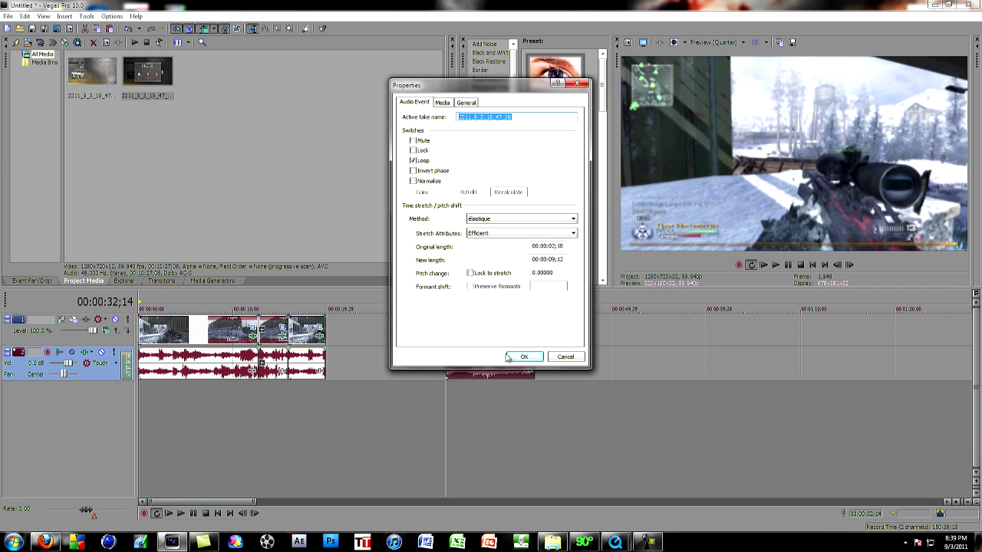
click(471, 274)
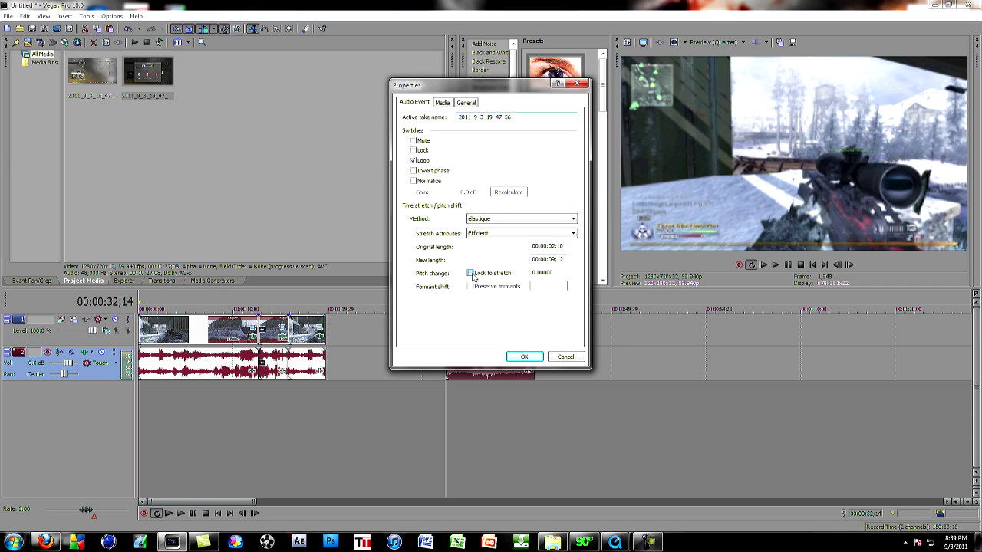
click(521, 357)
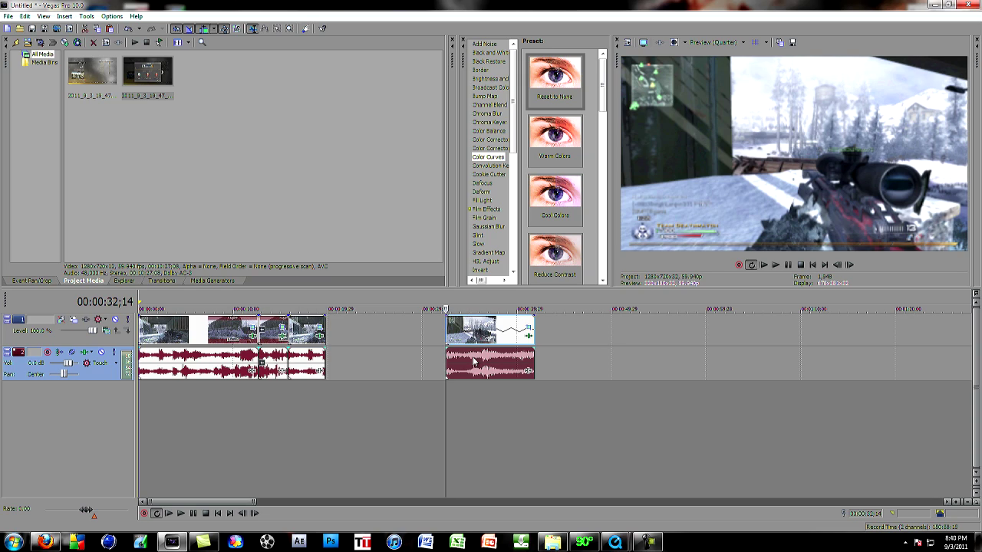
click(775, 265)
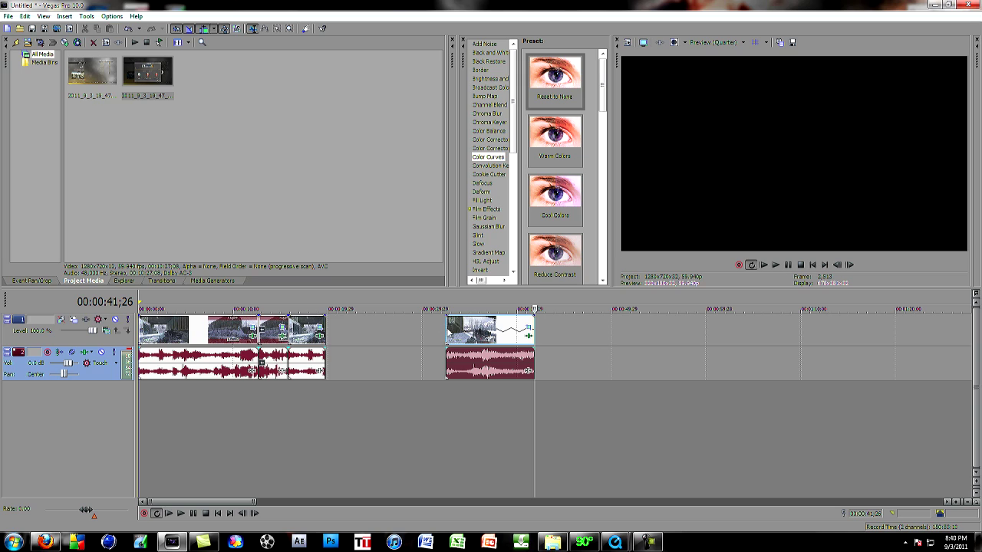
click(451, 330)
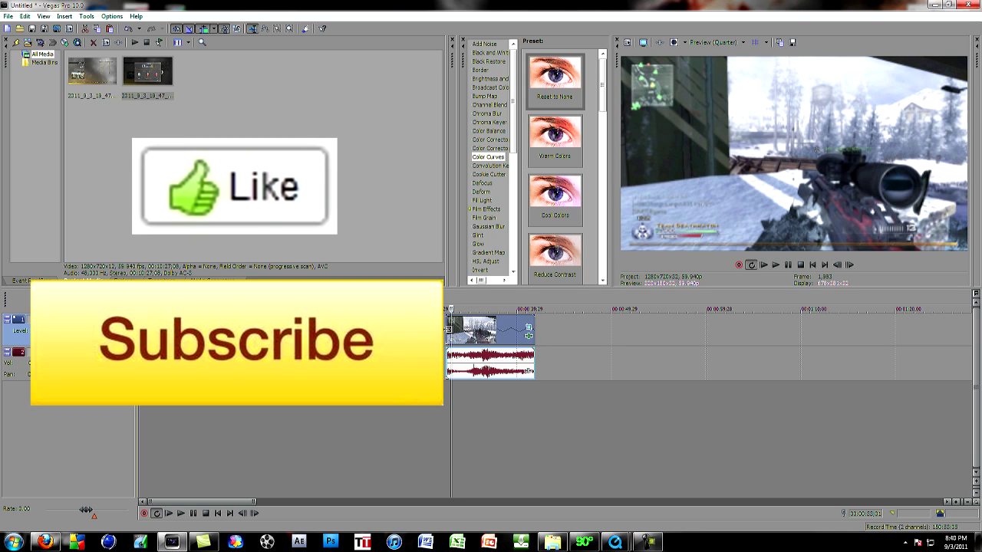
click(446, 329)
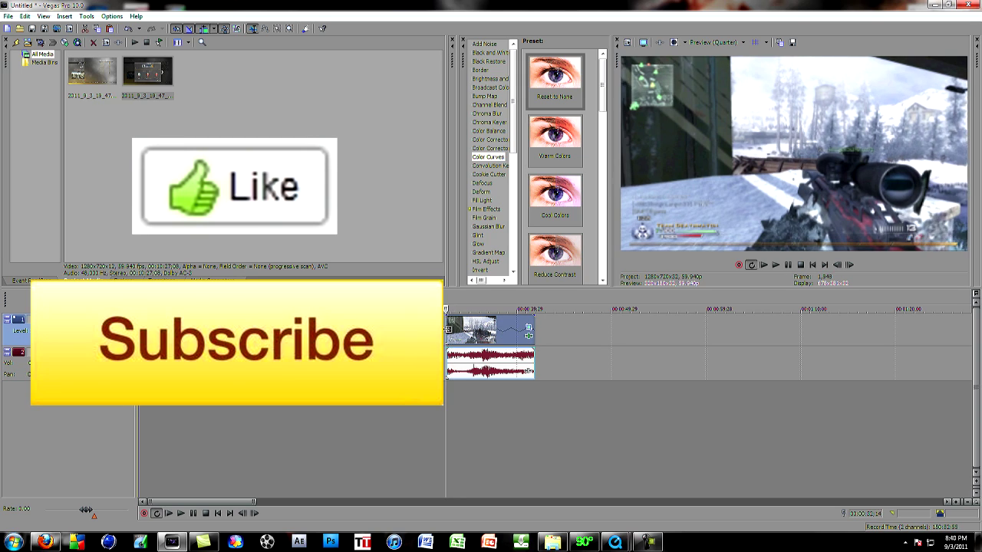